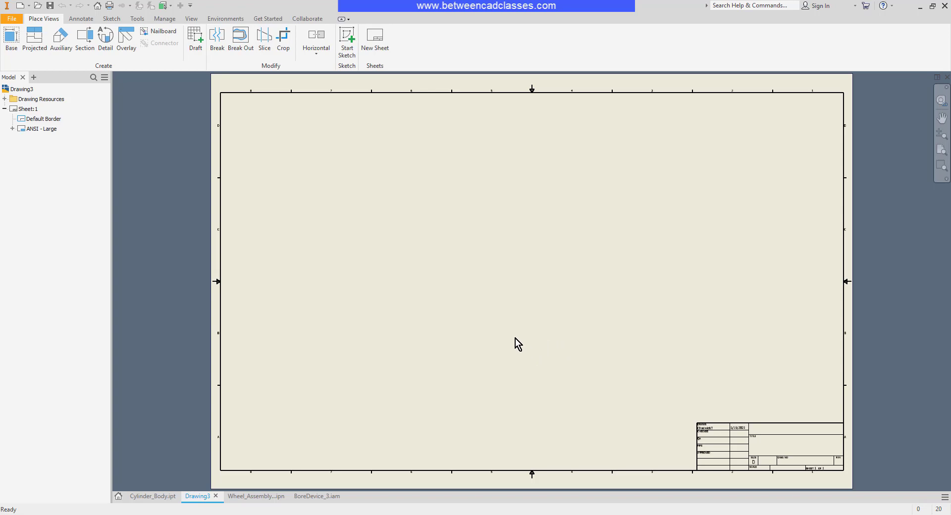
Start a base view with Cylinder_Body.ipt chosen as the model file, closing the browser unused
click(15, 44)
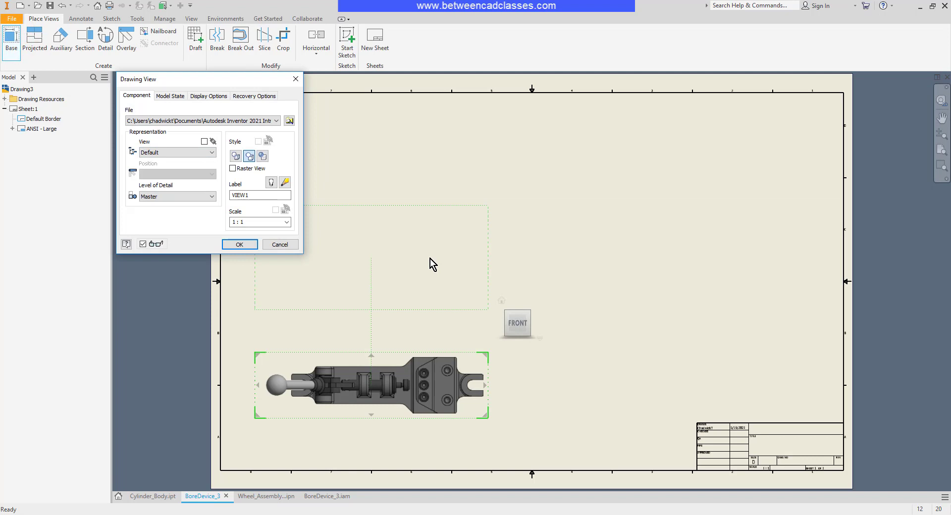
click(277, 121)
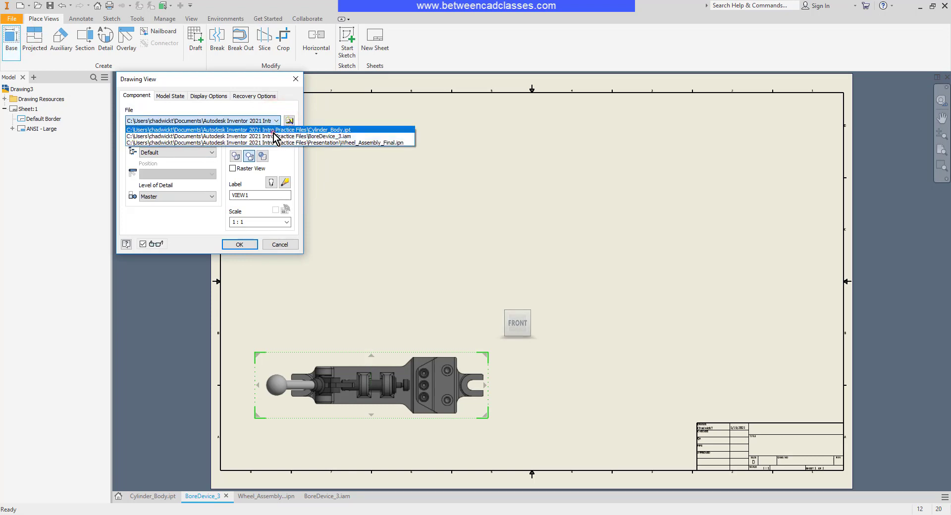
click(274, 130)
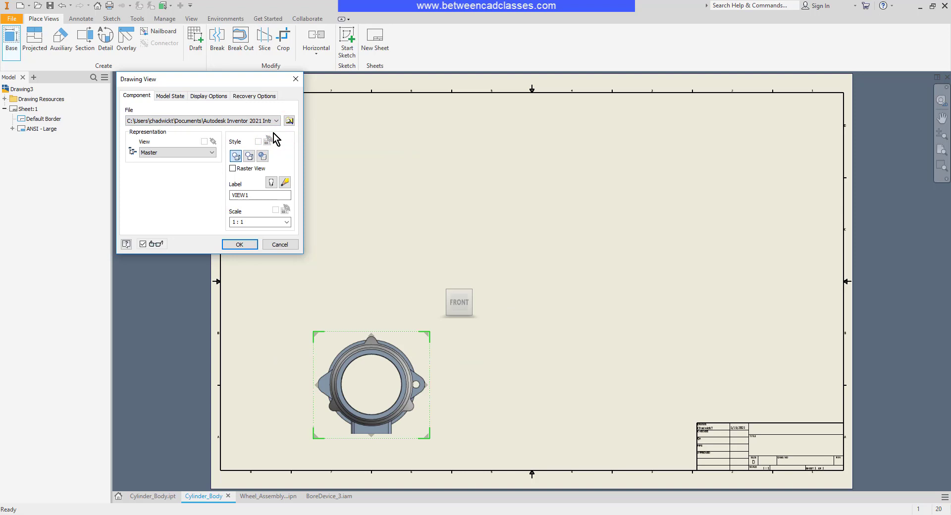
click(289, 121)
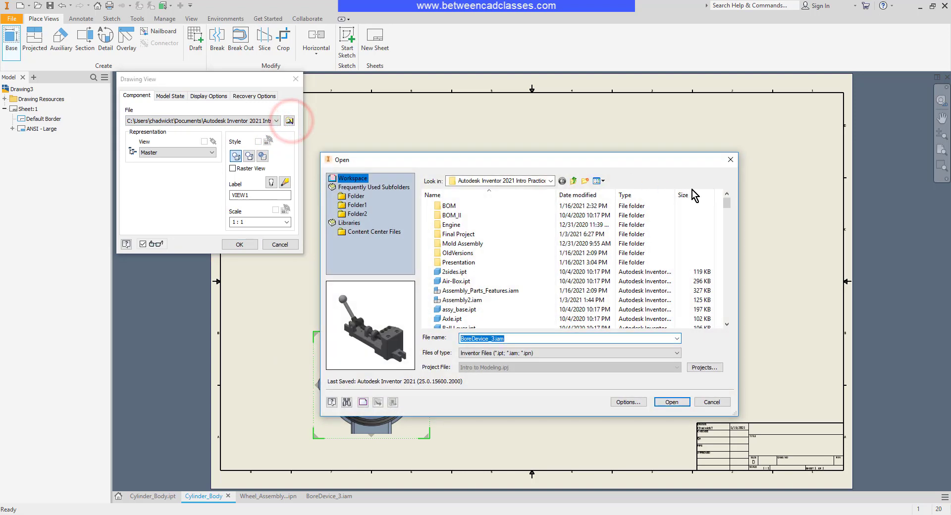
click(731, 160)
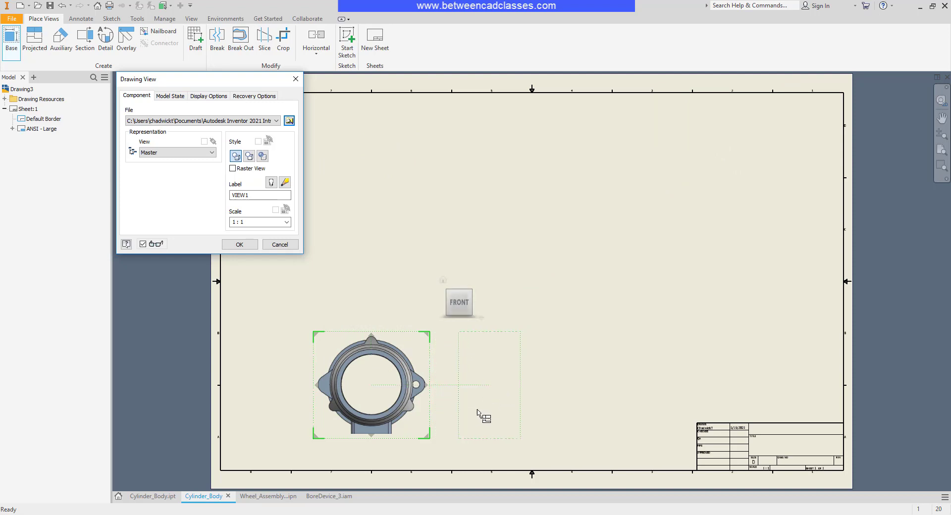
Move the preview up and orient the view to Bottom, turned two quarter-turns upright
drag(403, 399, 446, 234)
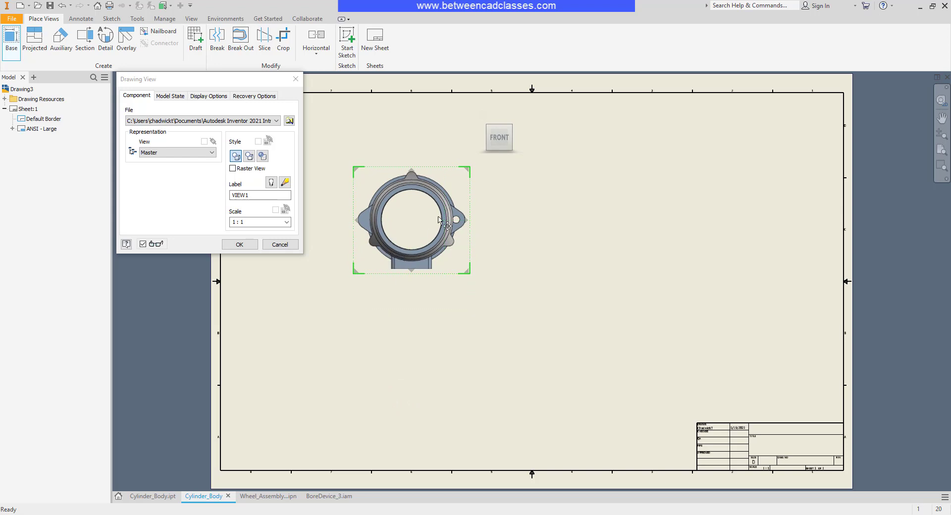
mouse_move(498, 161)
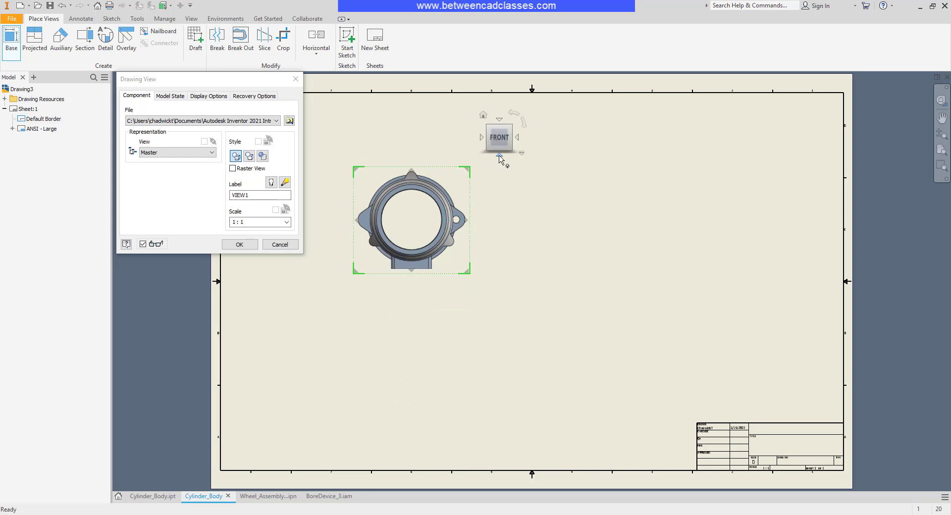
click(499, 157)
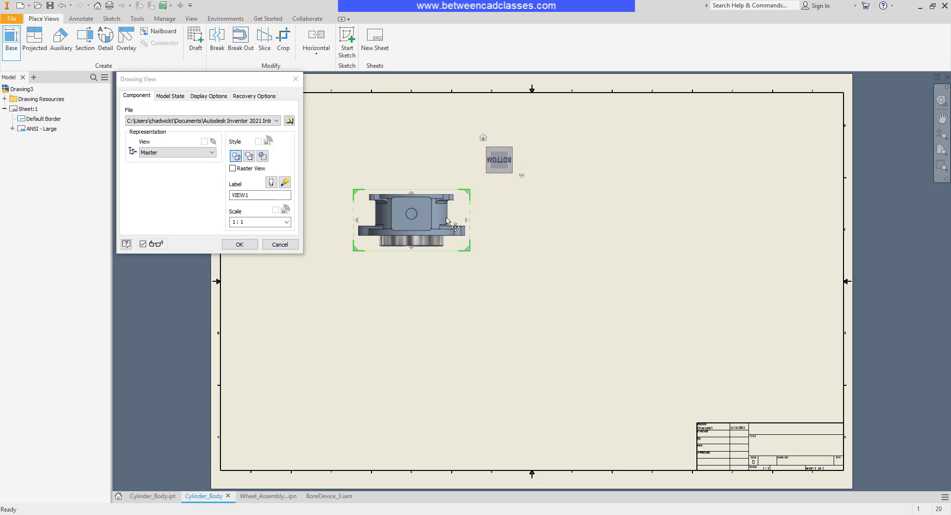
click(525, 149)
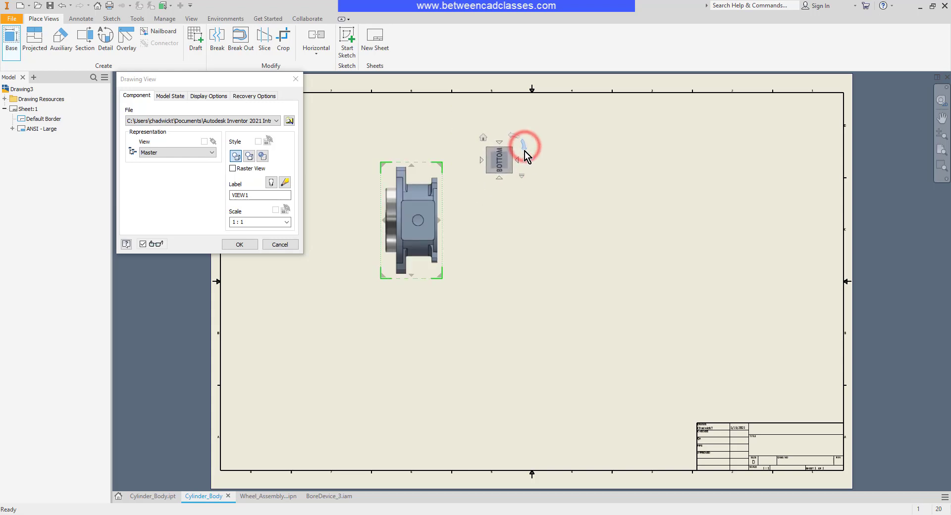
click(525, 151)
Move the preview to mid-sheet, try 1/2 and 2:1 scales, and place it at 1:1
drag(417, 234, 414, 317)
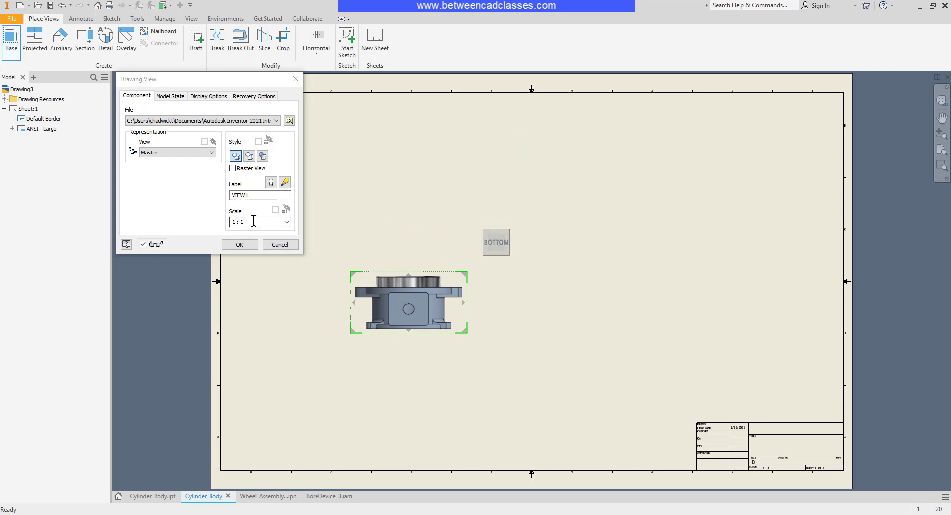
click(287, 222)
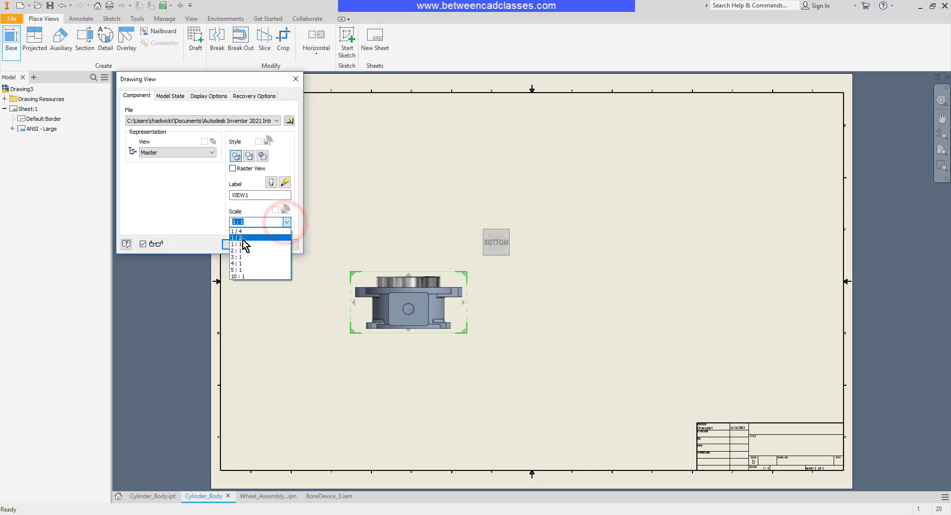
click(242, 240)
click(287, 222)
click(242, 251)
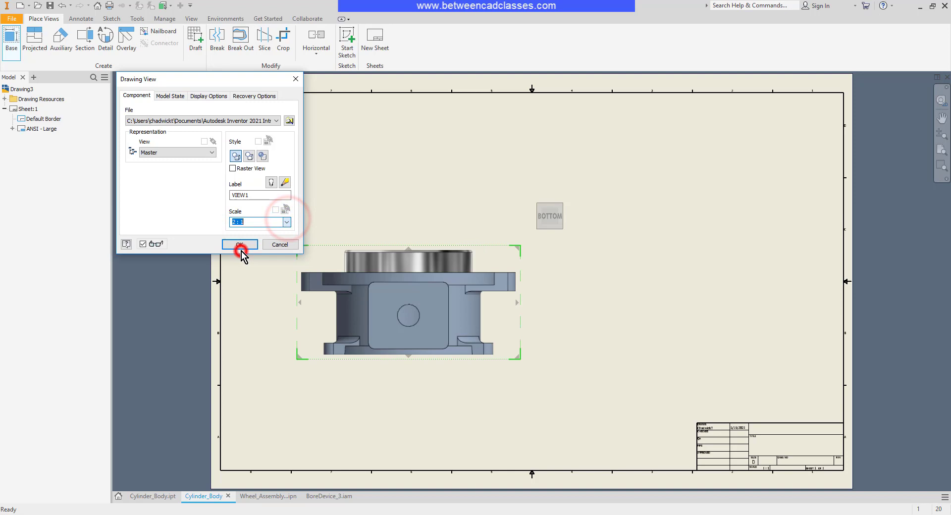
click(287, 221)
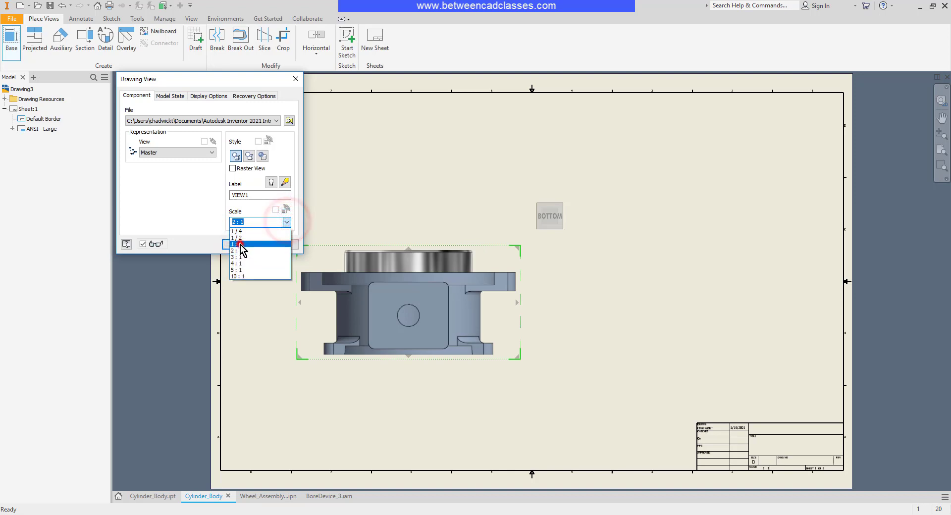
click(239, 244)
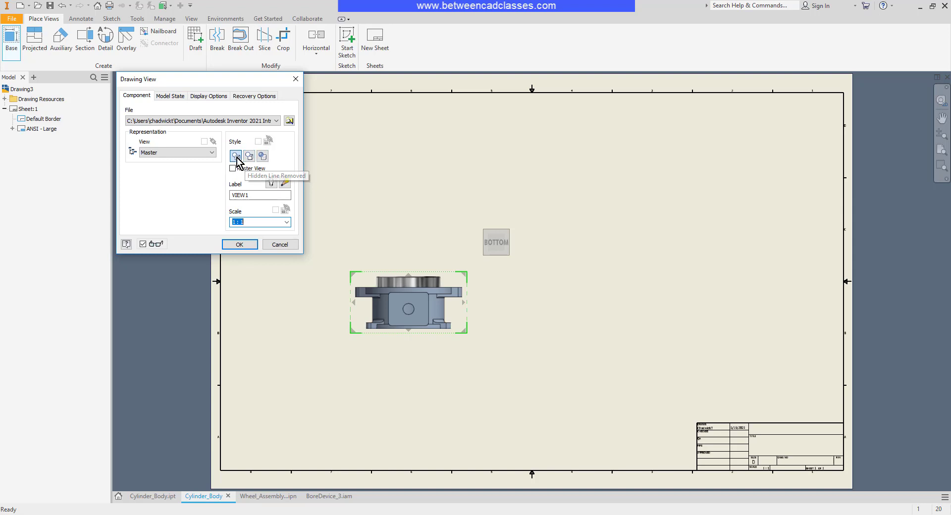
click(241, 244)
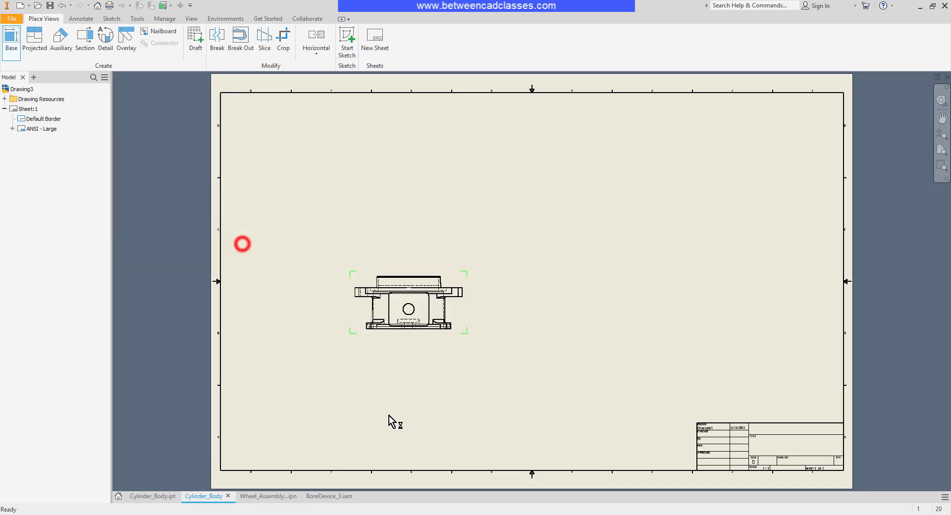
Zoom and pan the sheet to make room around the base view
scroll(439, 345, up, 3)
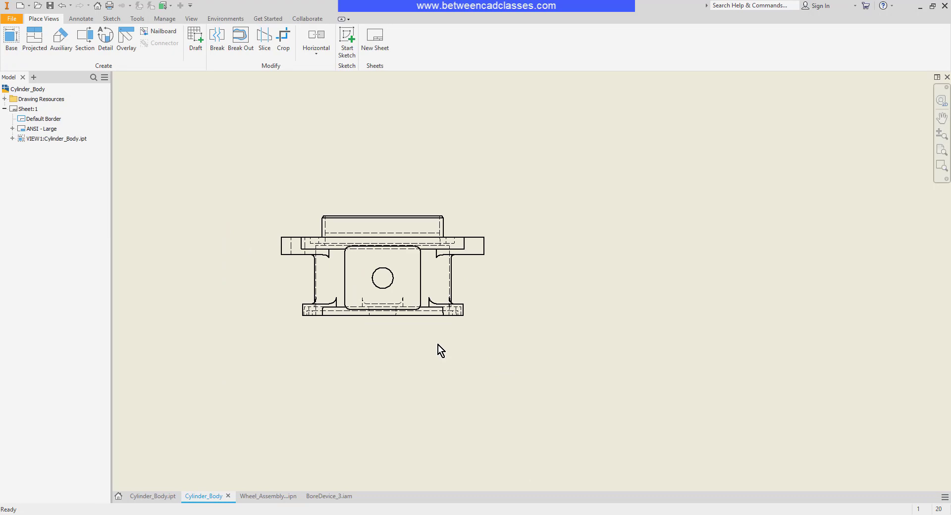
scroll(570, 311, down, 2)
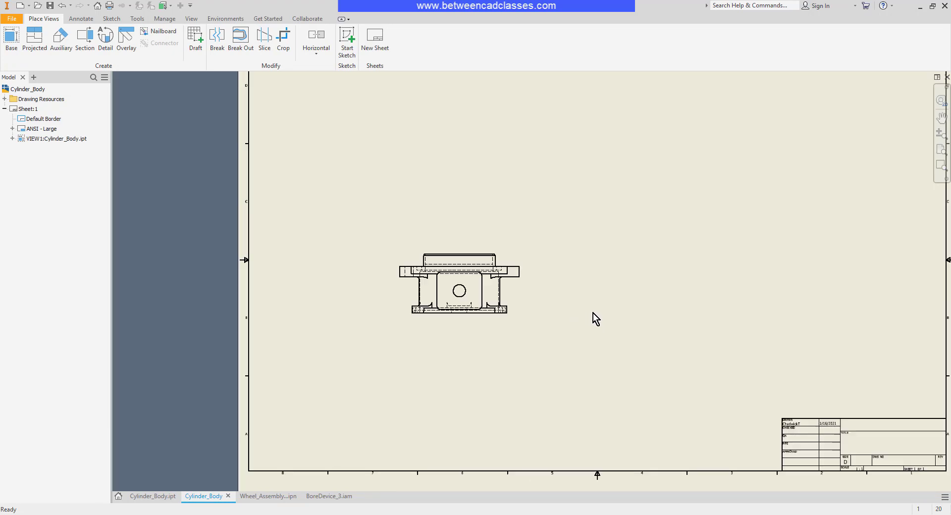
middle_drag(605, 313, 531, 339)
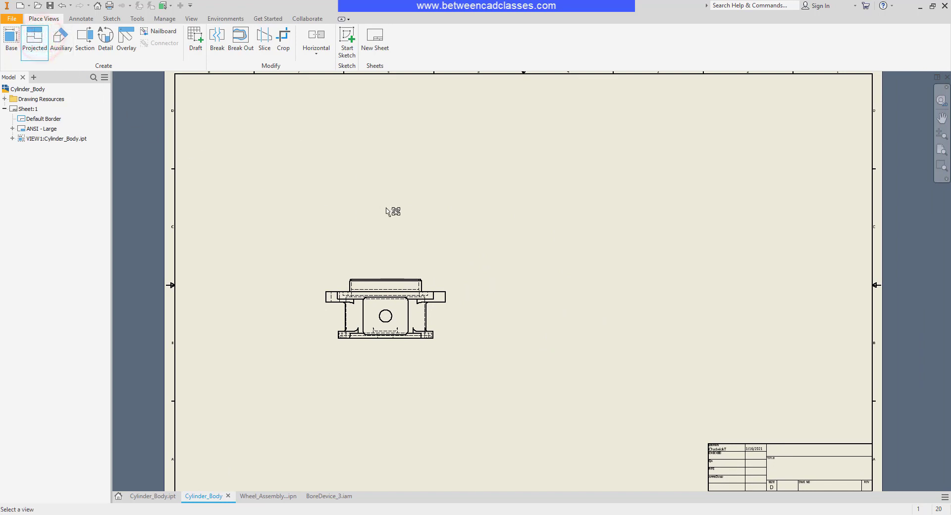
From the base view, place projected views above, left, right and below it
click(416, 281)
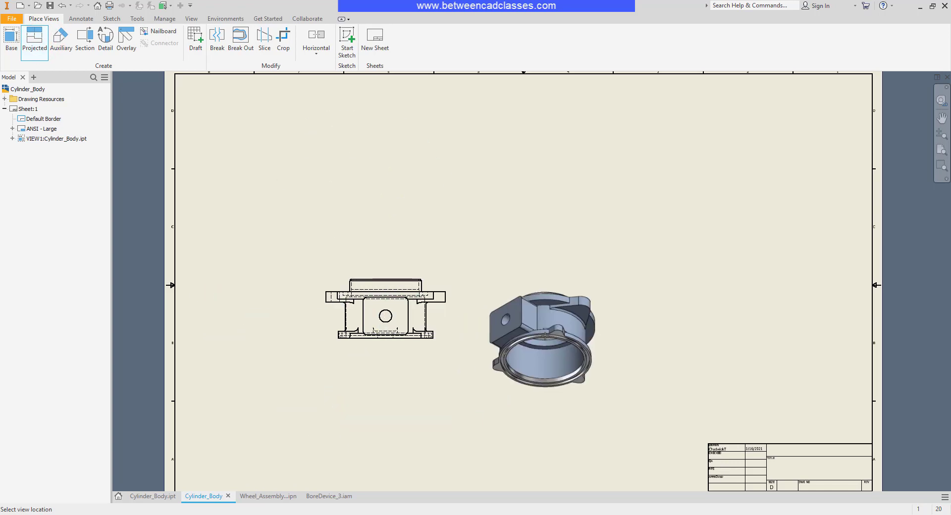
click(368, 186)
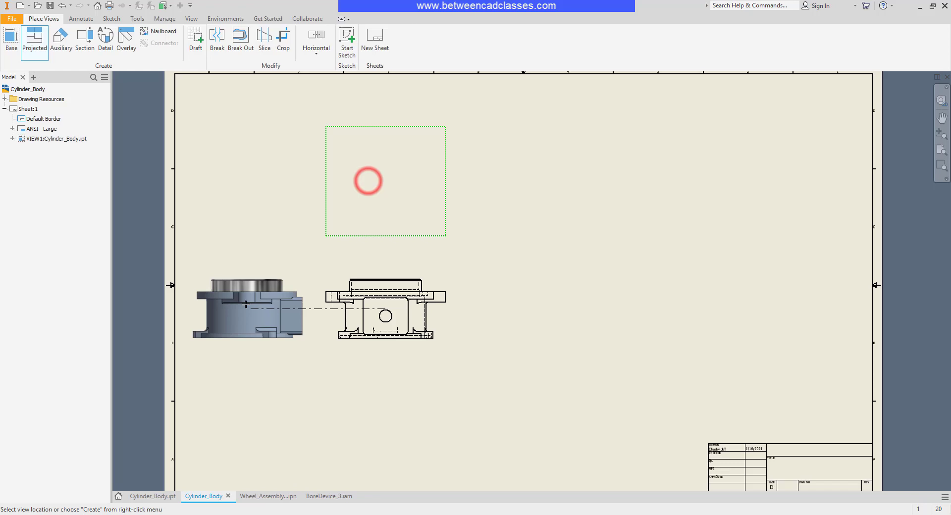
click(246, 303)
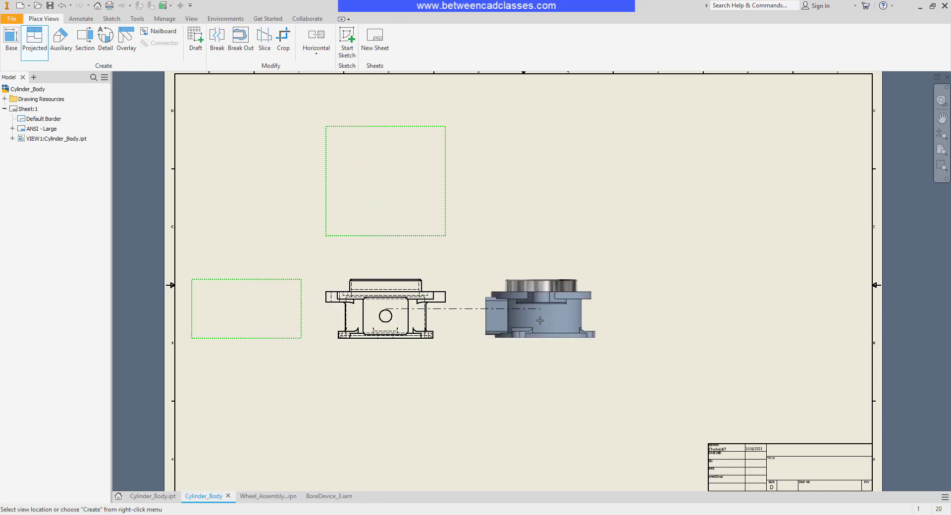
click(534, 320)
click(404, 437)
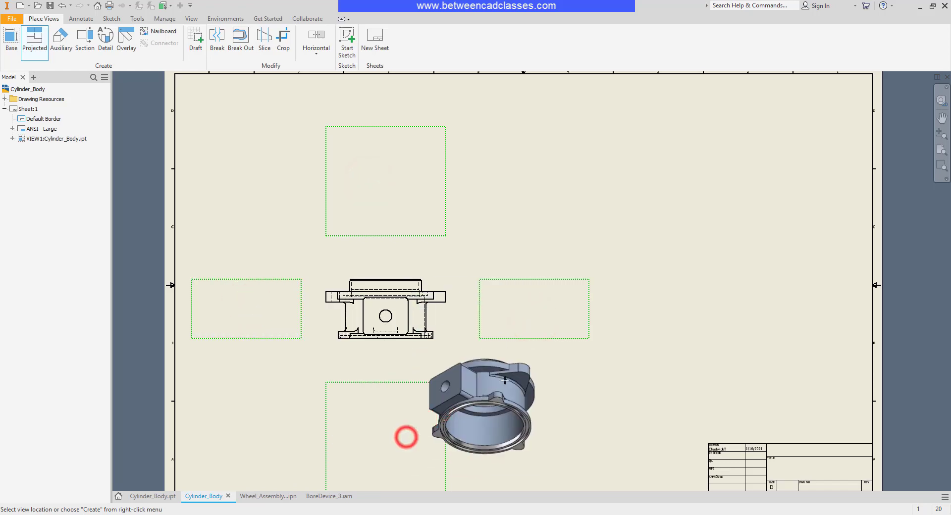
Place isometric projected views at all four corners of the base view
click(543, 179)
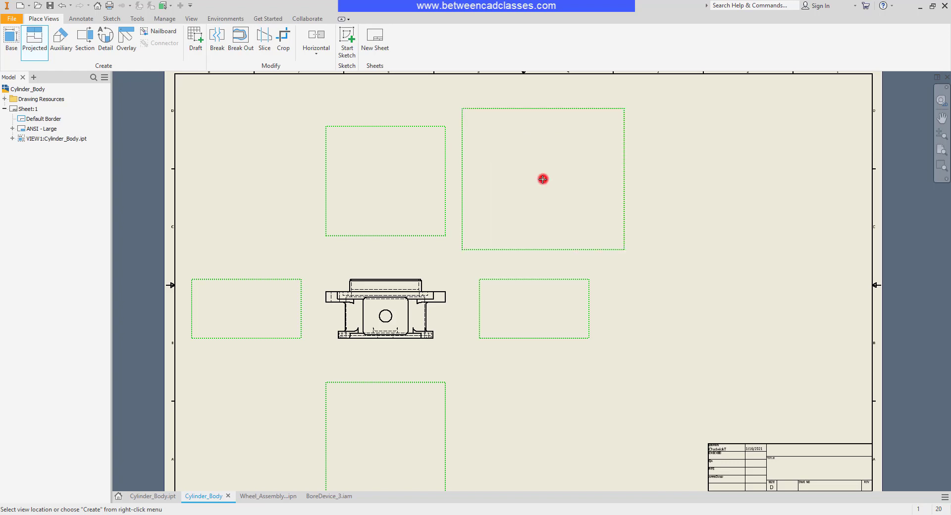
click(241, 176)
middle_drag(278, 319, 265, 242)
click(230, 339)
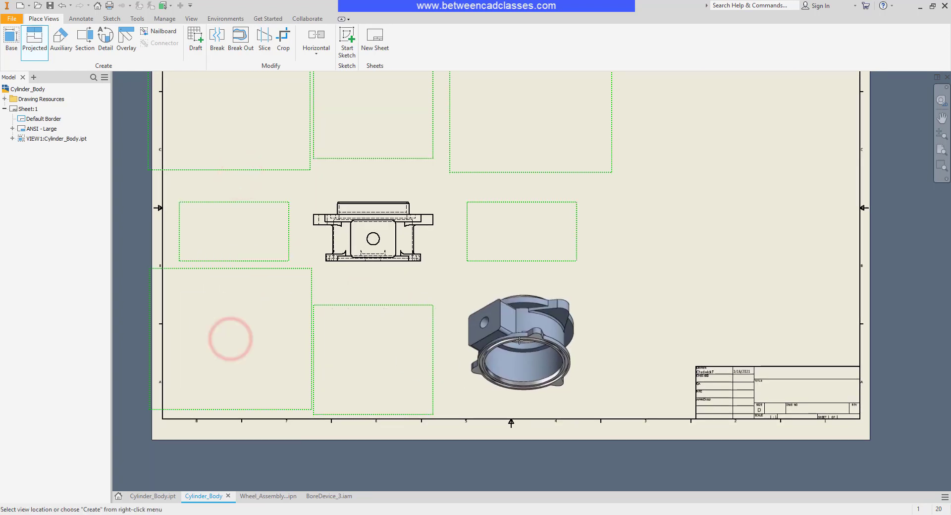
click(517, 340)
right_click(690, 197)
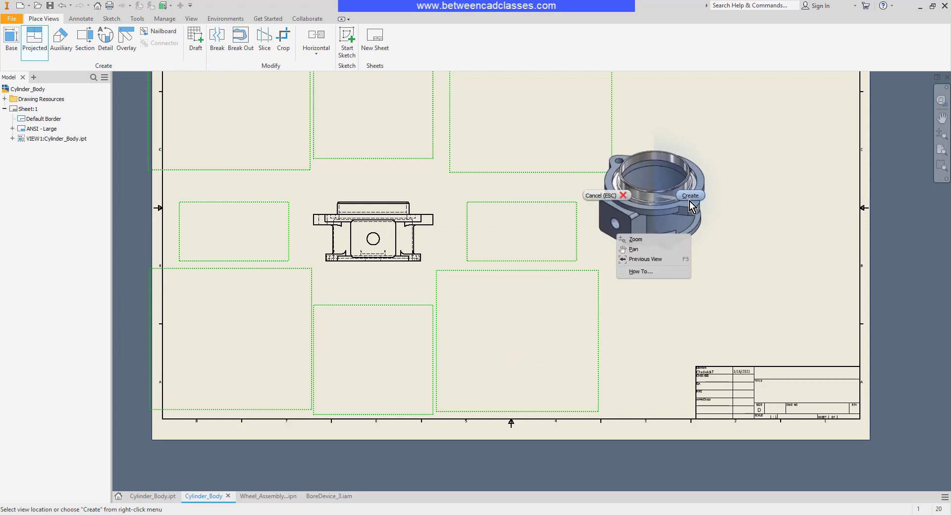
Create the eight projected views and adjust VIEW4 and VIEW2 for even grid spacing
click(632, 240)
middle_drag(651, 235, 666, 285)
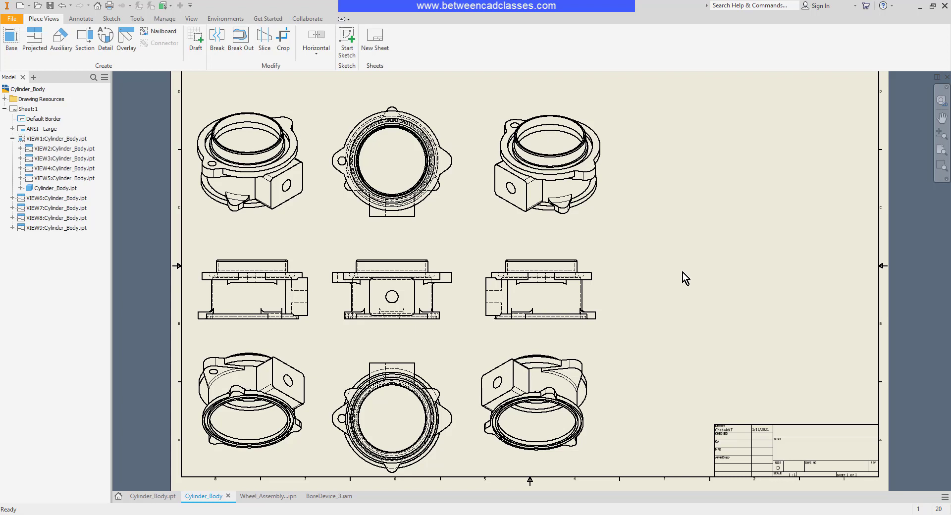
click(544, 295)
drag(601, 292, 636, 289)
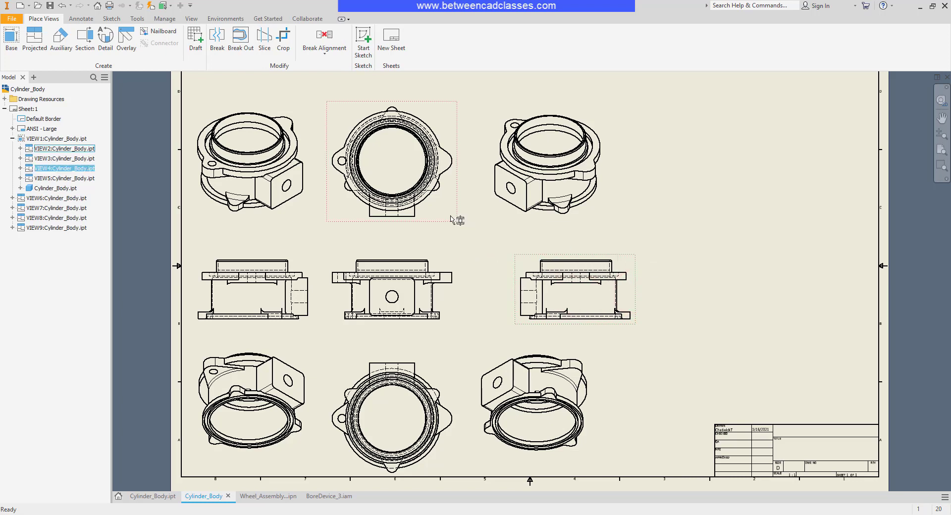
mouse_move(443, 218)
mouse_down()
mouse_move(437, 214)
mouse_move(443, 223)
mouse_up()
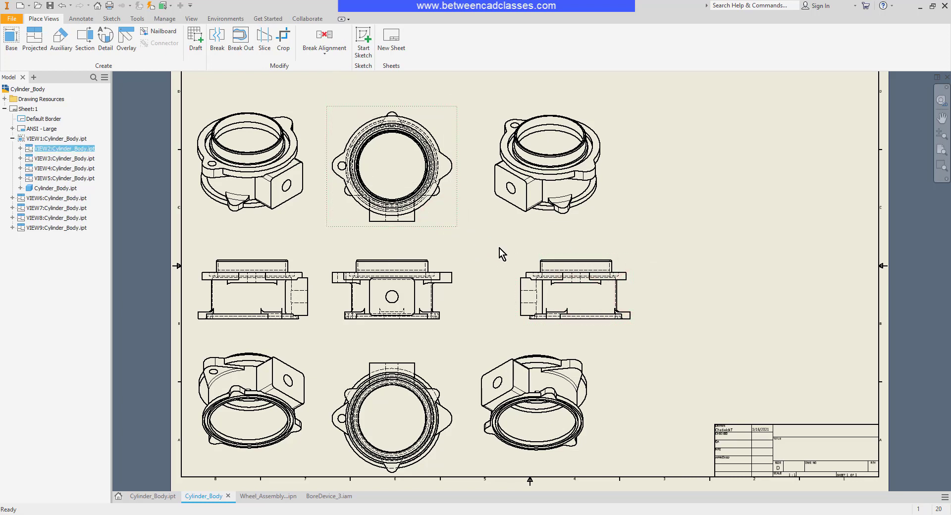
drag(518, 259, 491, 259)
click(686, 255)
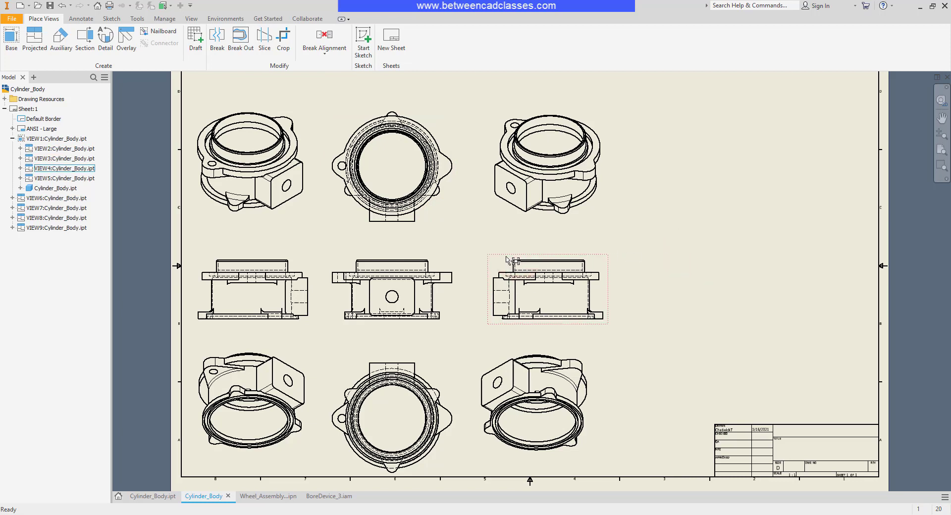
Set VIEW1's style to Hidden Line Removed, then bring up VIEW4's Drawing View settings
double_click(452, 263)
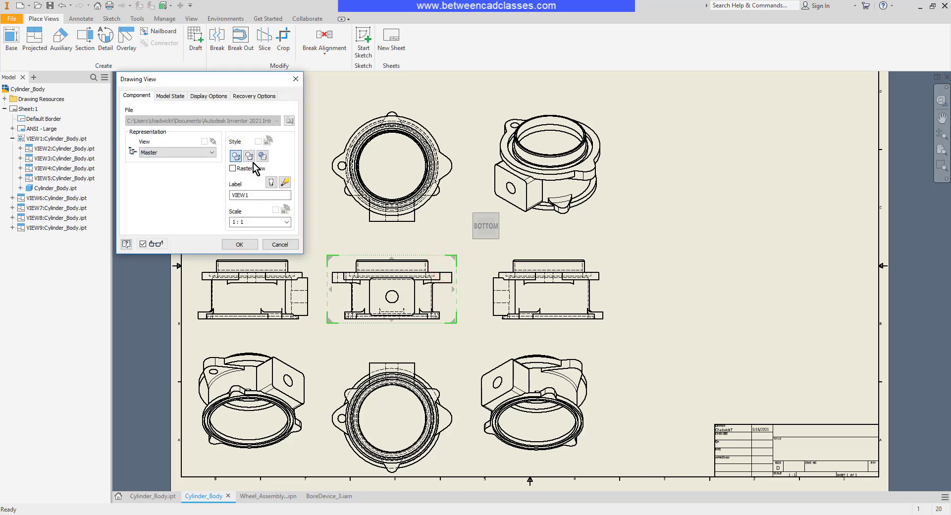
click(249, 156)
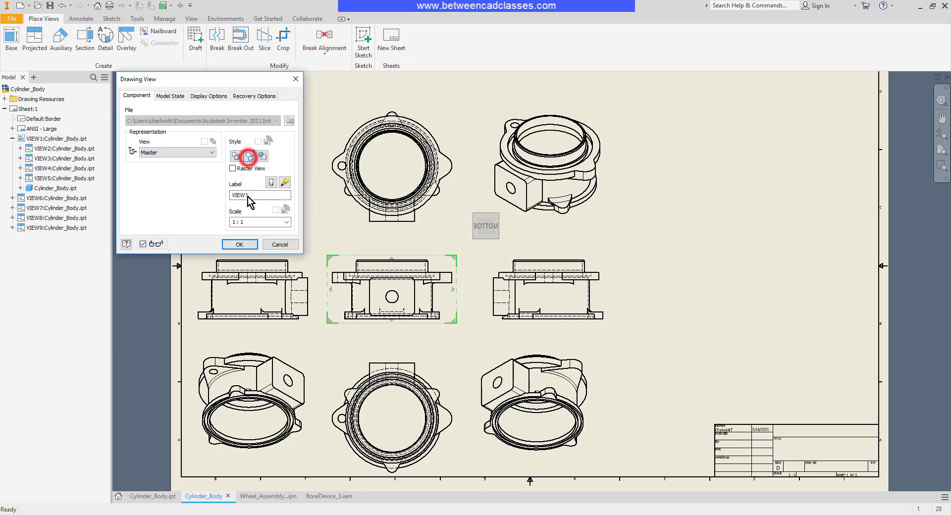
click(245, 245)
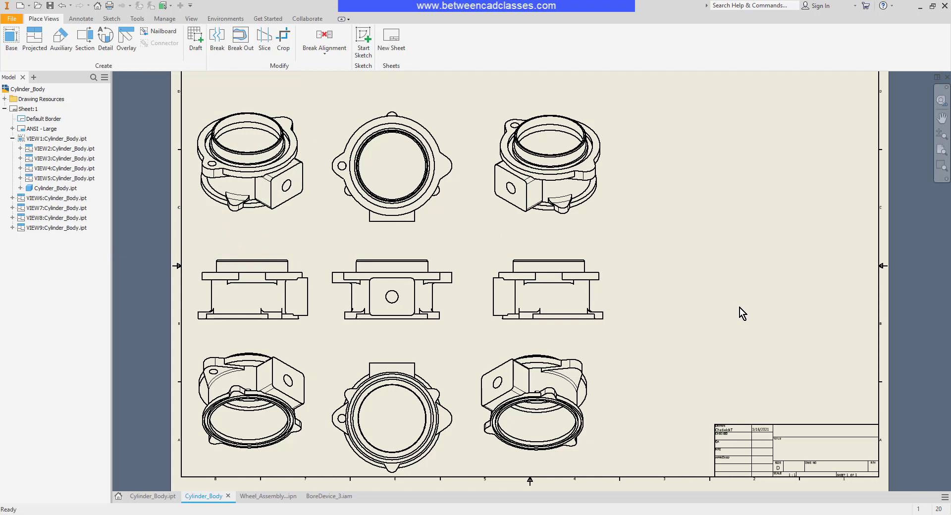
double_click(495, 263)
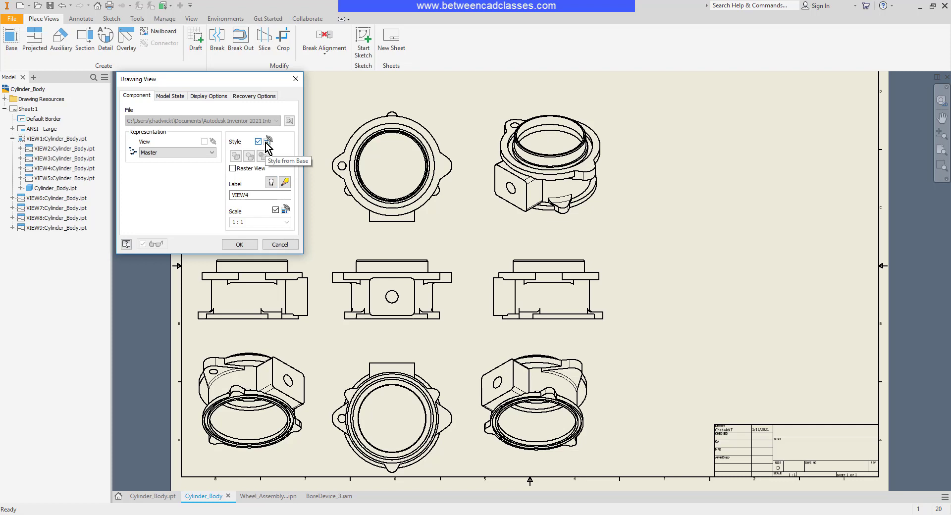
Cancel VIEW4's dialog and switch VIEW1 back to the Hidden Line style
click(279, 245)
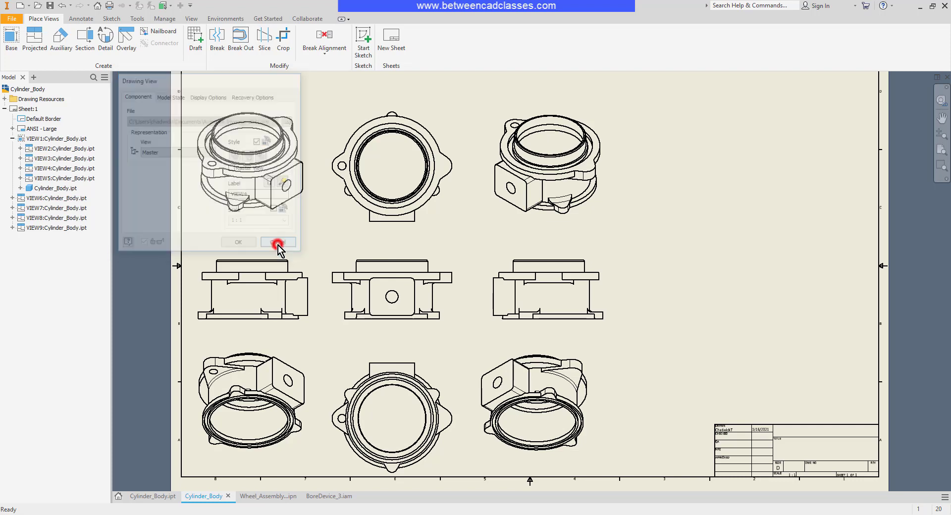
click(439, 259)
double_click(440, 259)
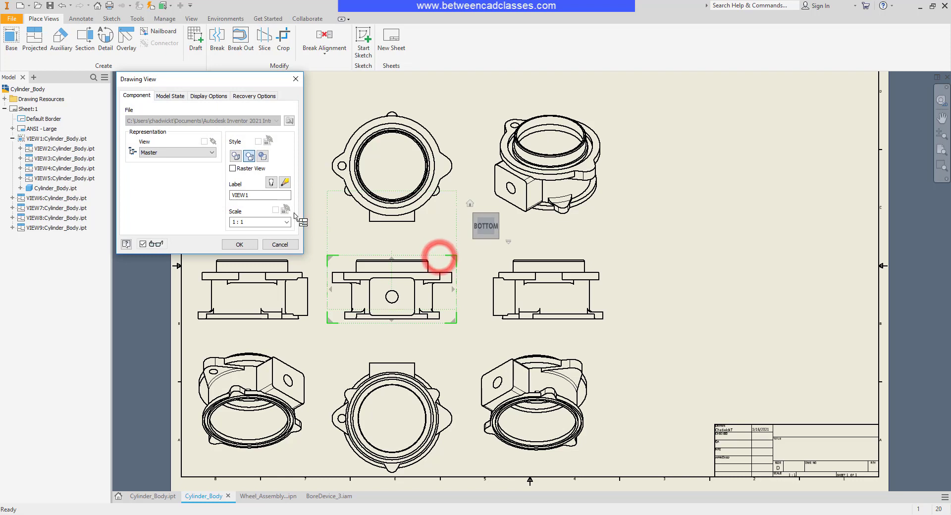
click(236, 156)
click(244, 244)
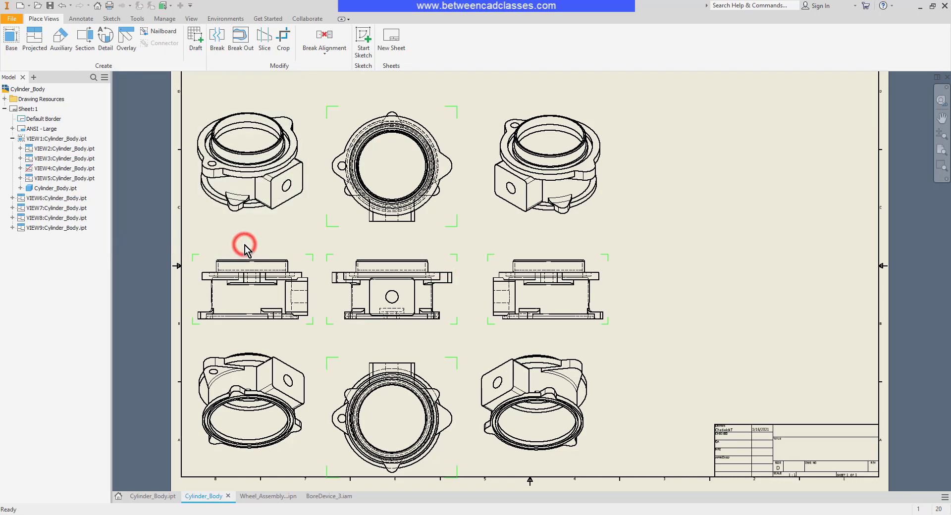
click(641, 237)
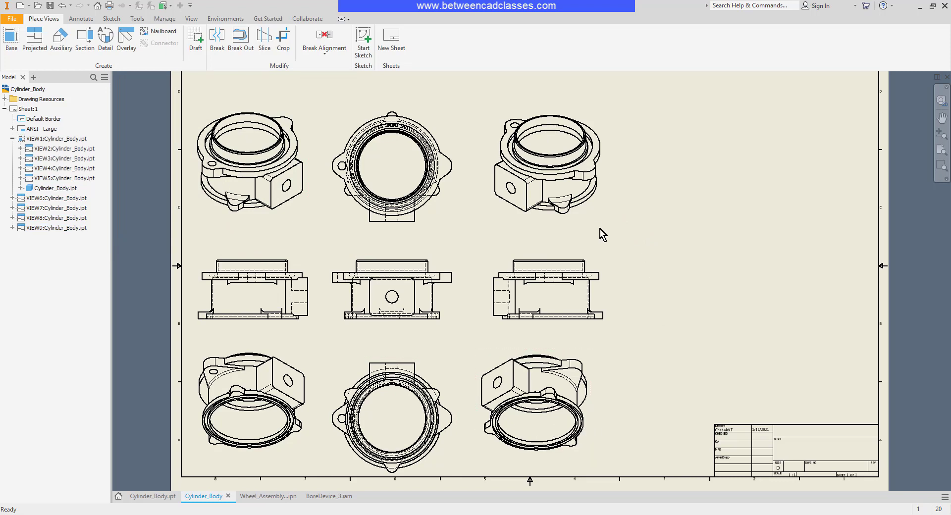
Set the top-right isometric view to Shaded and move to the blank sheet
double_click(587, 209)
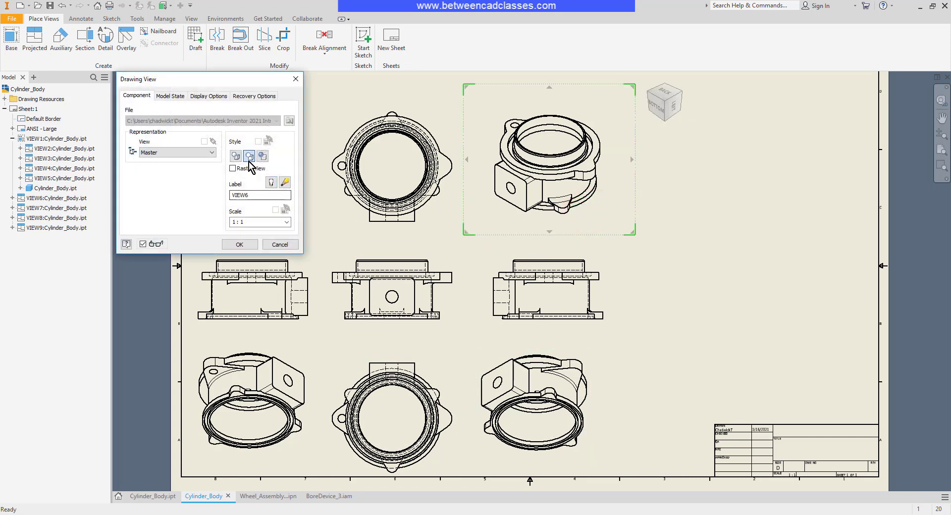
click(262, 156)
click(240, 243)
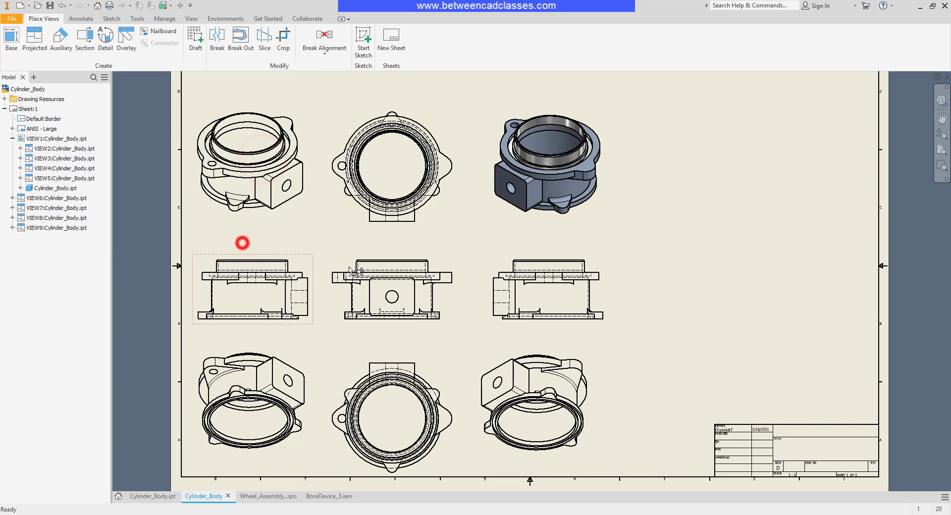
click(680, 303)
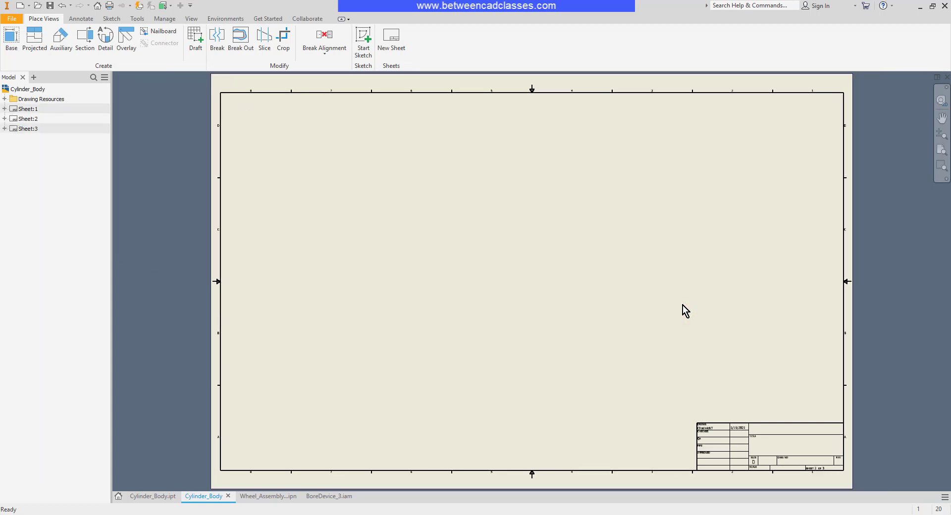
Place a BoreDevice_3 base view rotated to a side elevation on Sheet:2
click(11, 39)
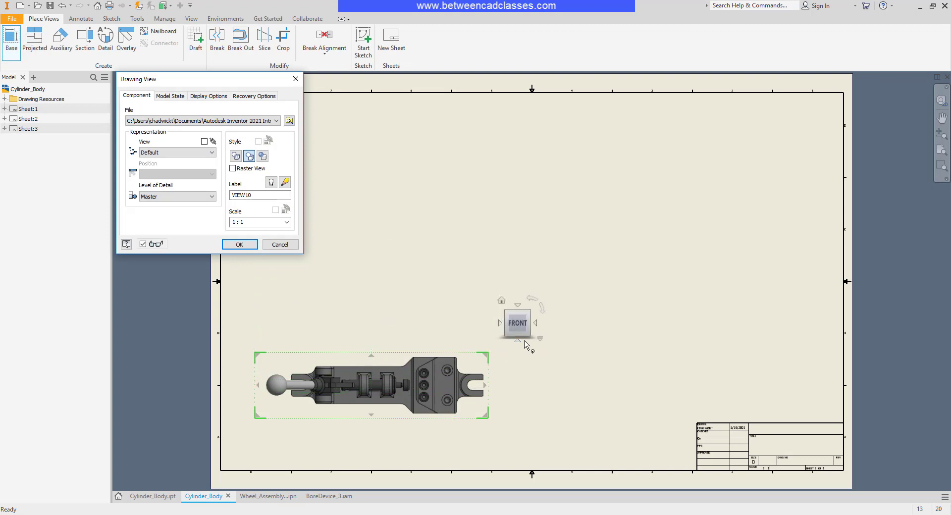
click(519, 342)
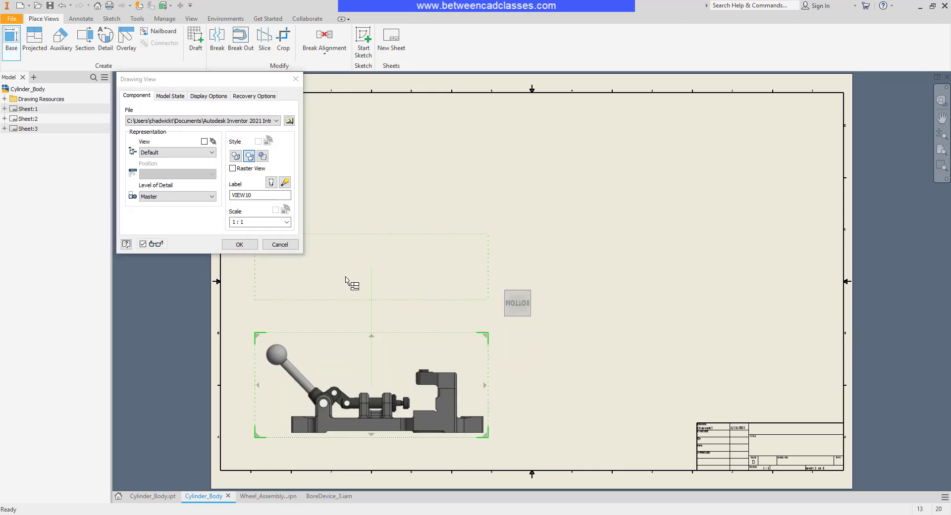
click(245, 246)
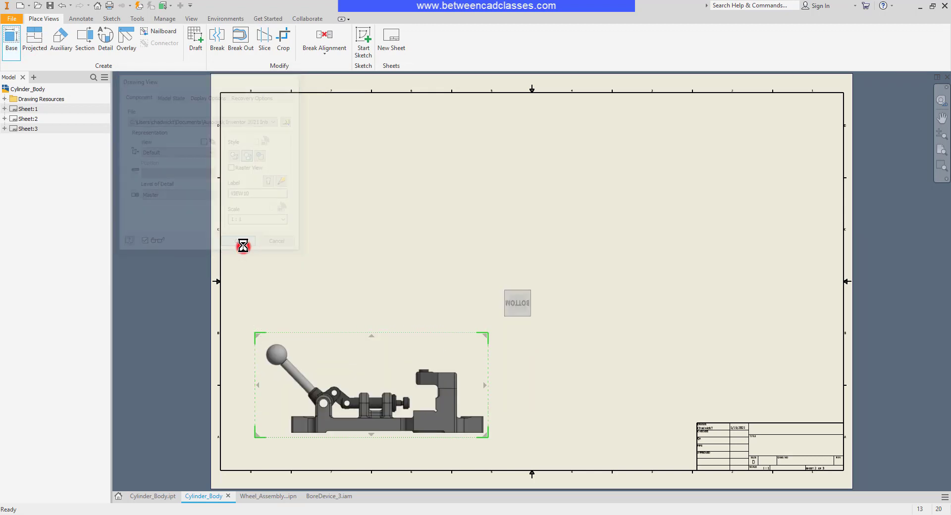
Project a side view and an upper-right isometric view from the BoreDevice_3 base view
click(35, 38)
click(391, 388)
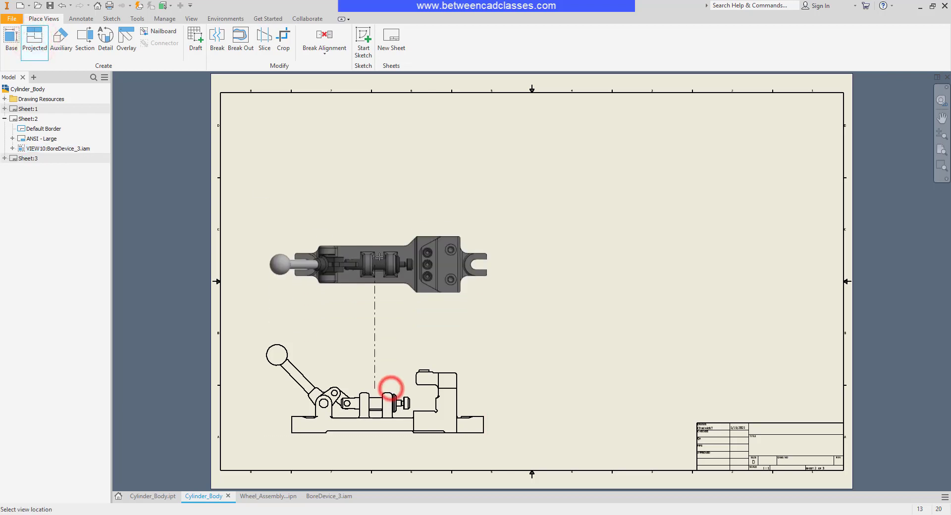
click(596, 397)
click(617, 226)
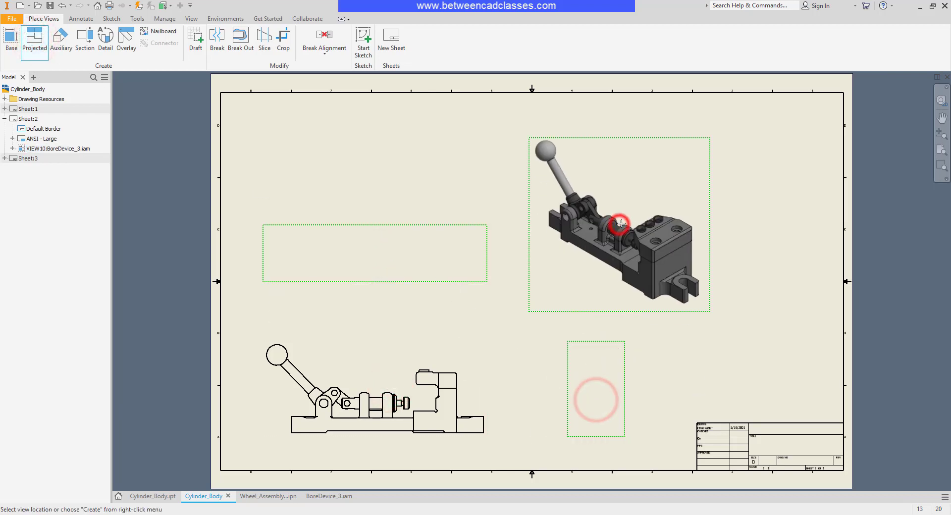
right_click(617, 225)
click(659, 224)
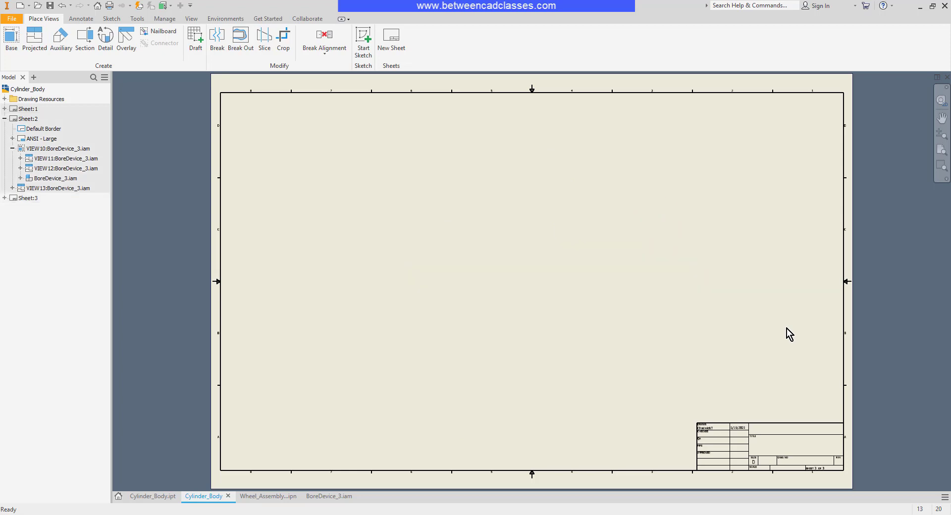
Place a base view of Wheel_Assembly_Final.ipn using its View1 presentation view
click(11, 41)
click(270, 121)
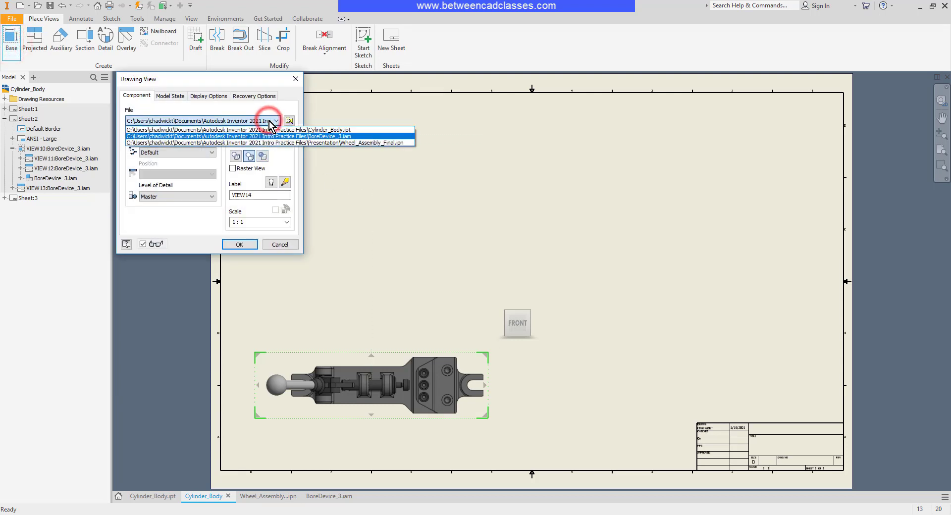
click(283, 143)
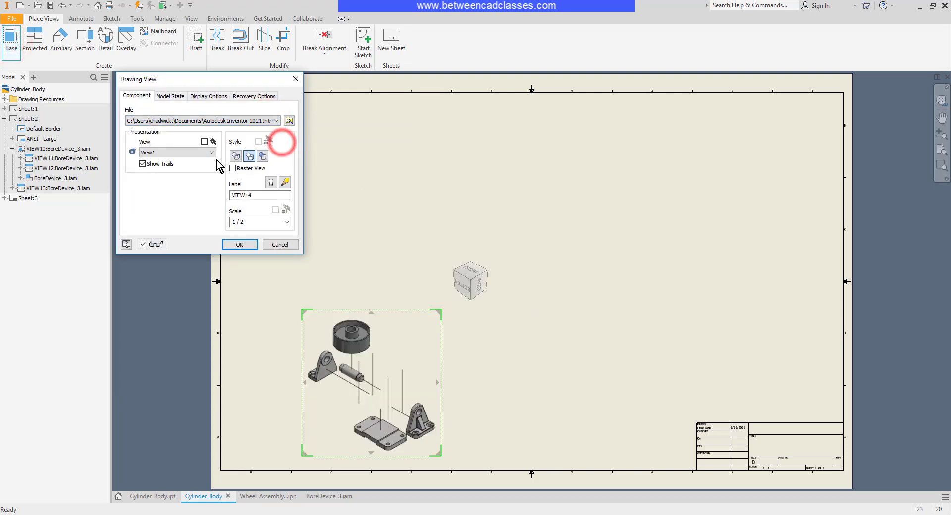
click(212, 153)
click(173, 168)
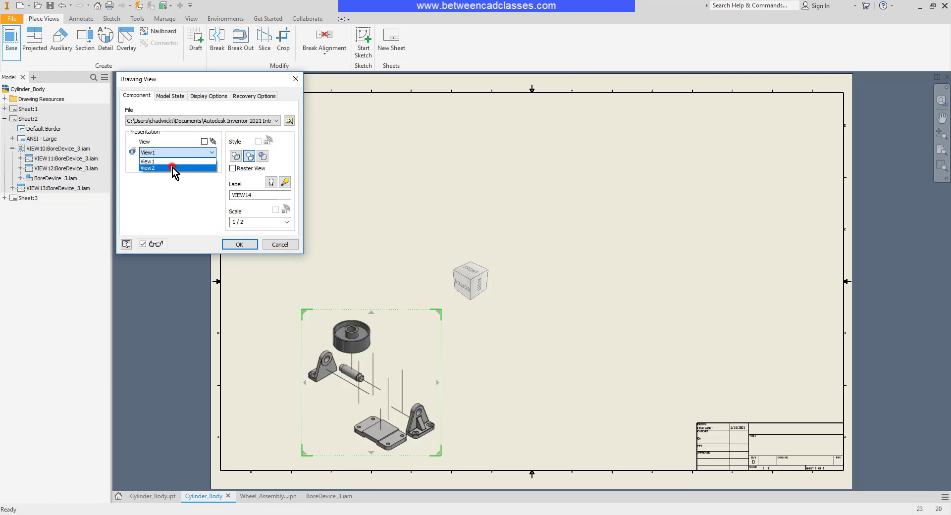
click(212, 152)
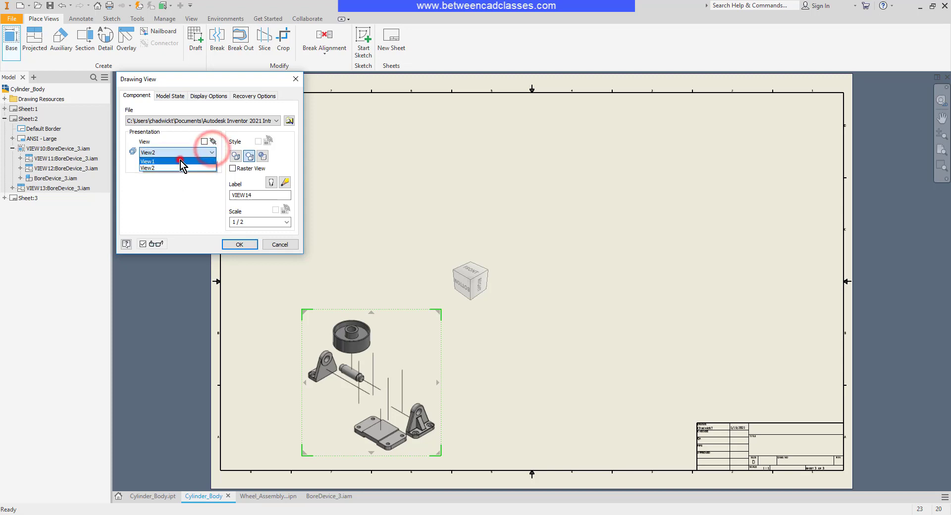
click(181, 156)
click(248, 244)
Centre the exploded view on the sheet and set its scale to 1:1
drag(434, 333, 545, 204)
double_click(547, 201)
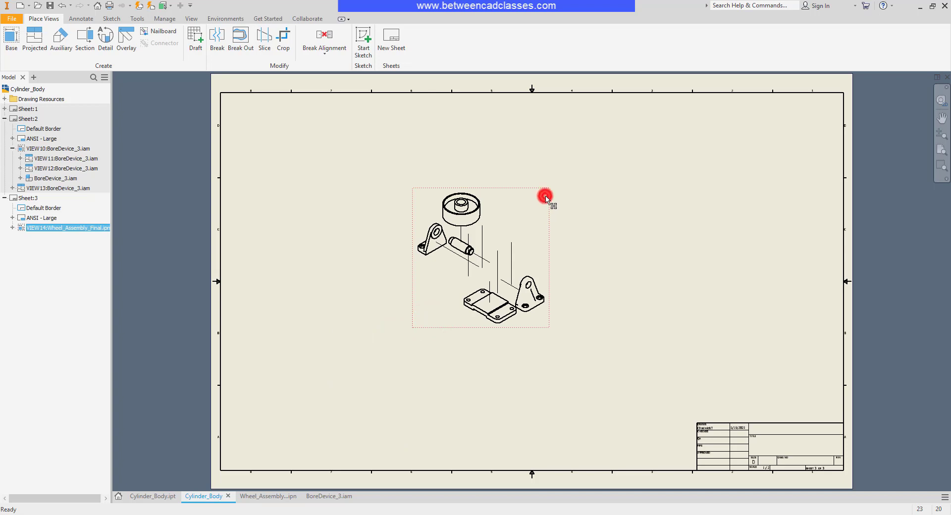
click(289, 221)
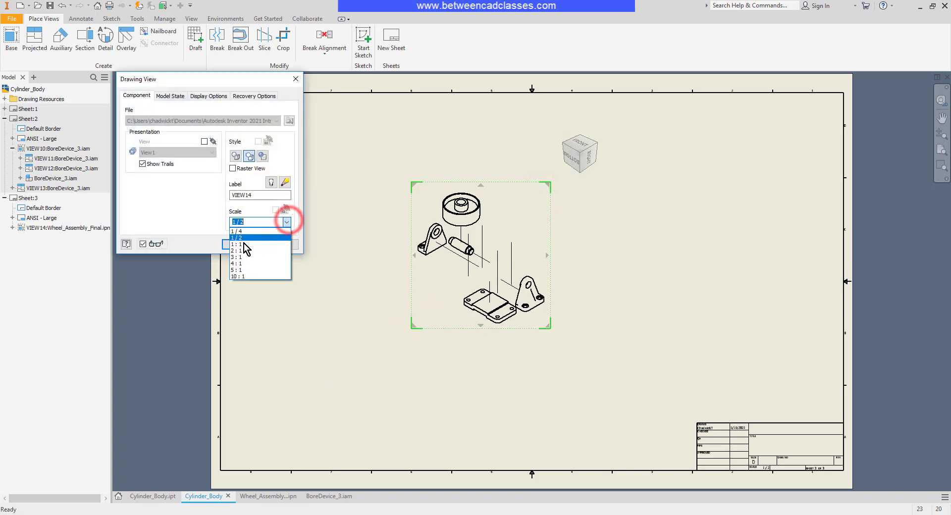
click(240, 245)
click(240, 244)
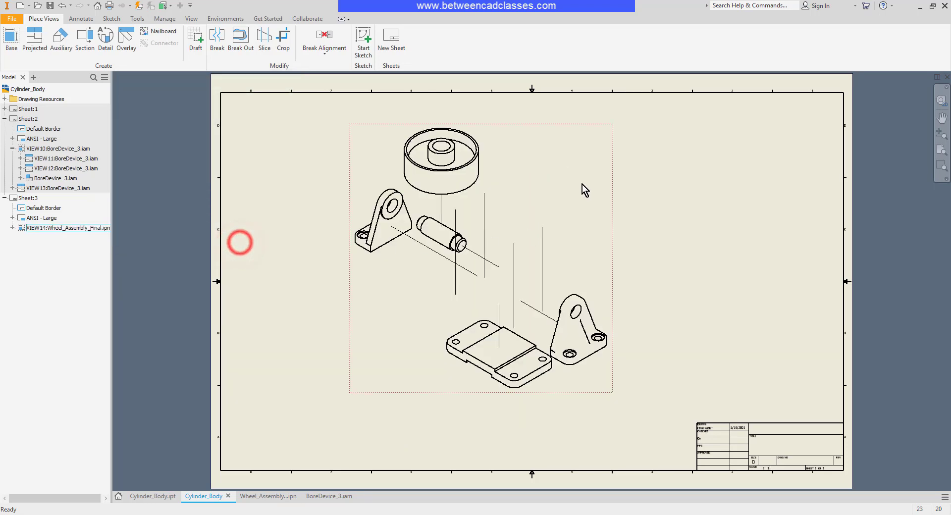
click(580, 181)
click(606, 174)
click(715, 206)
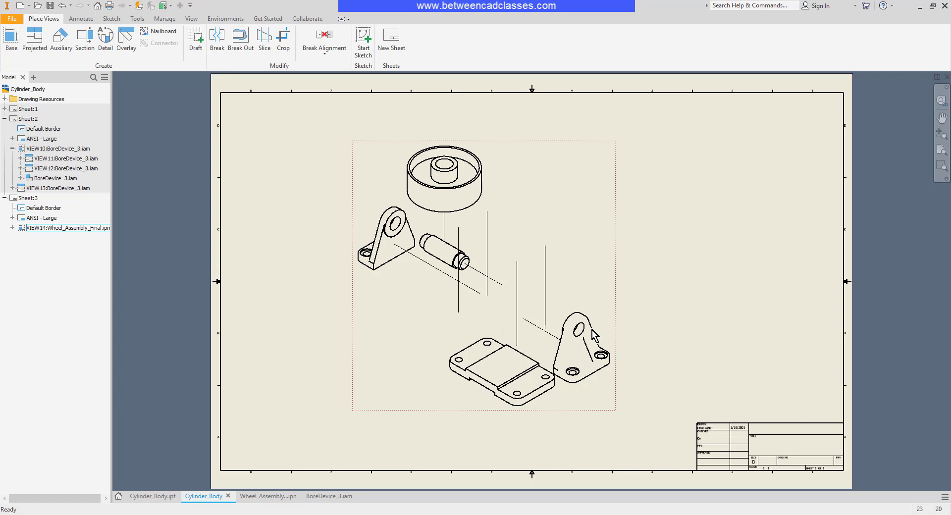
Turn on Tangent Edges in VIEW14's display options so the exploded wheel assembly shows rounded-edge lines
double_click(613, 244)
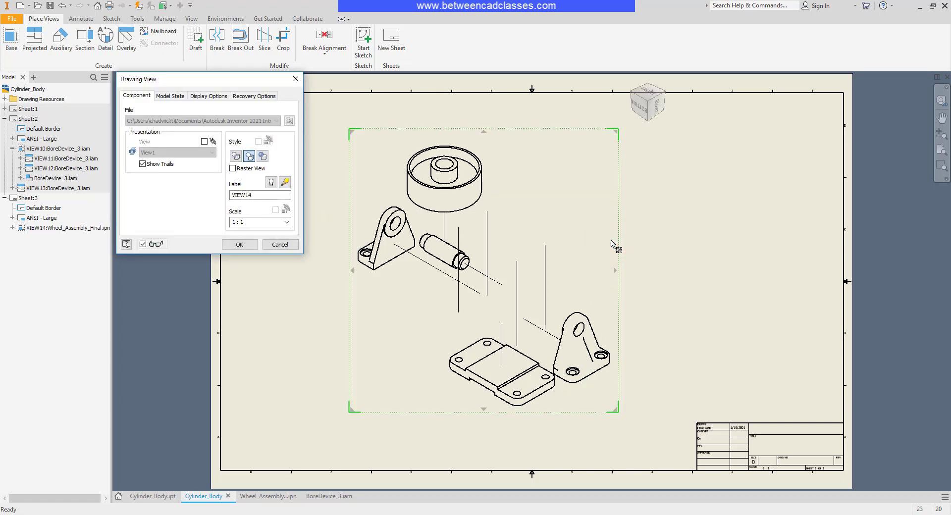
click(209, 96)
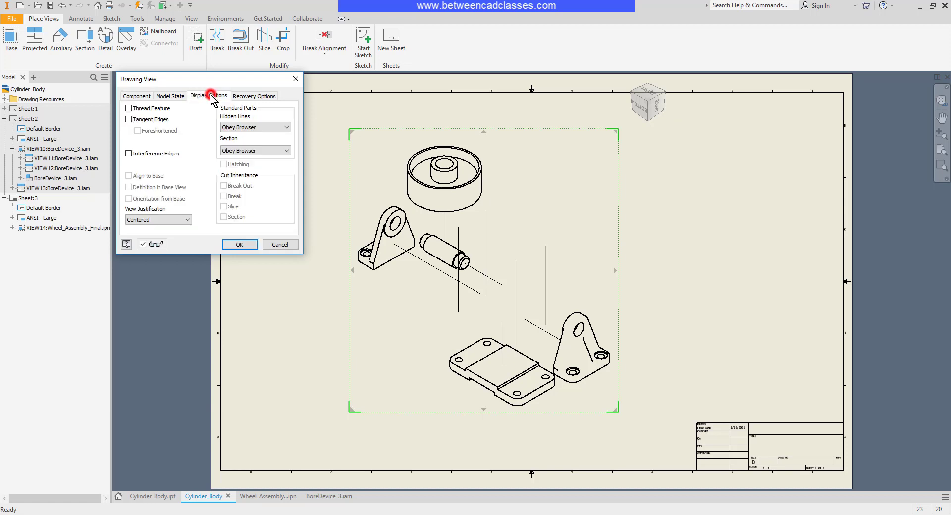
click(128, 120)
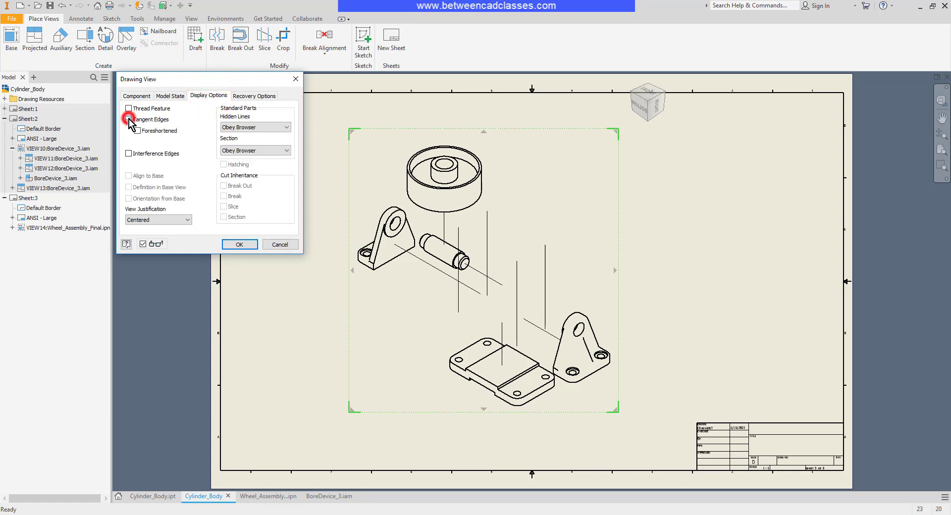
click(239, 244)
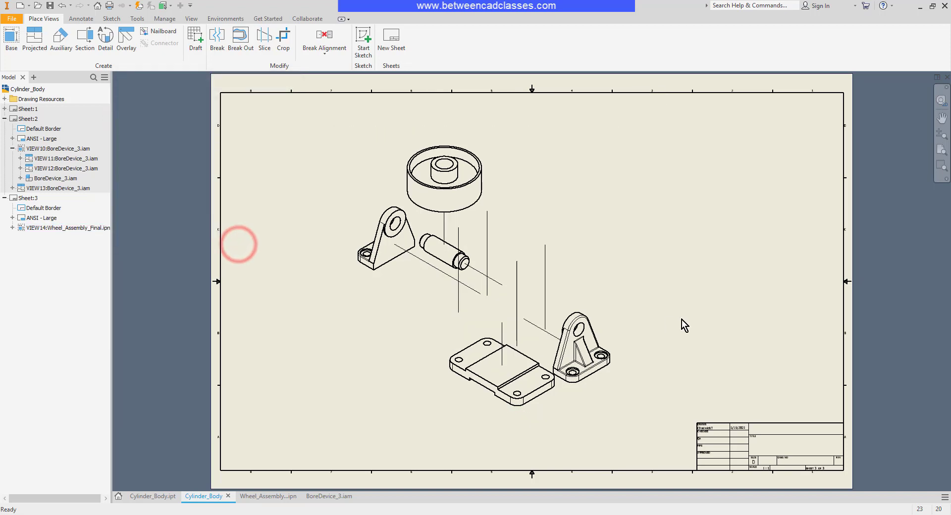